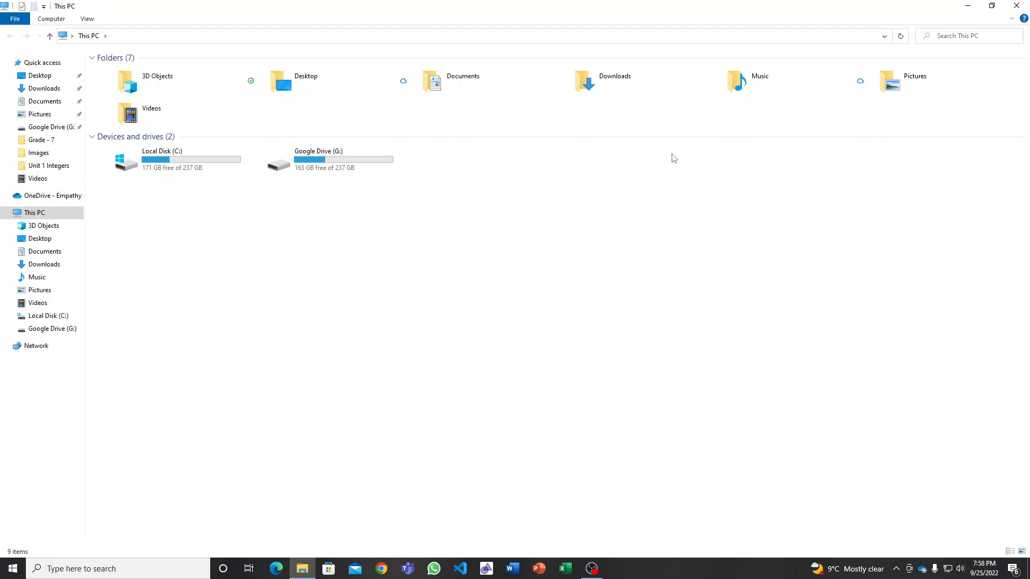
Close the This PC window and open Computer Management for this computer.
click(172, 153)
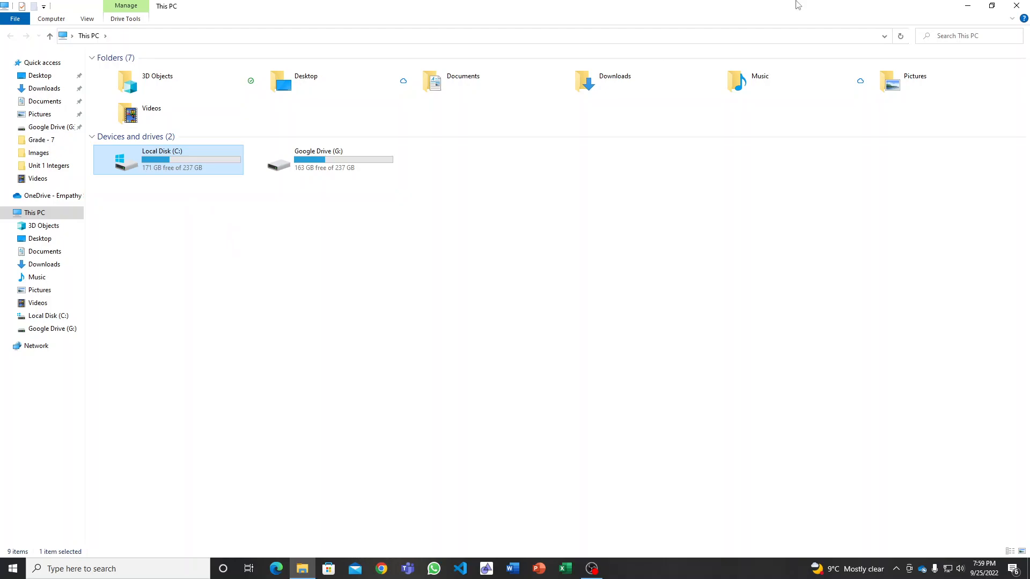
click(1015, 6)
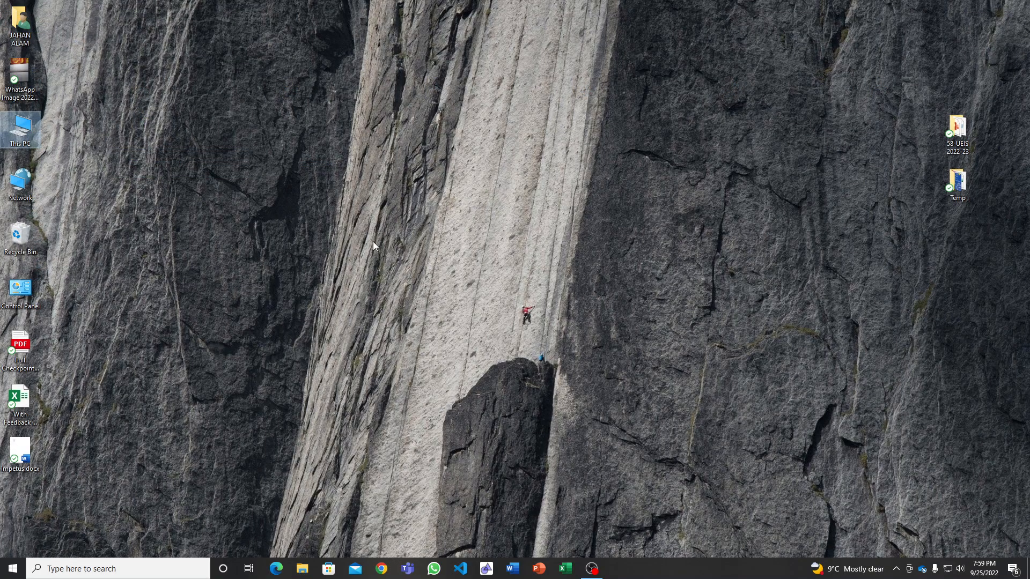
right_click(23, 128)
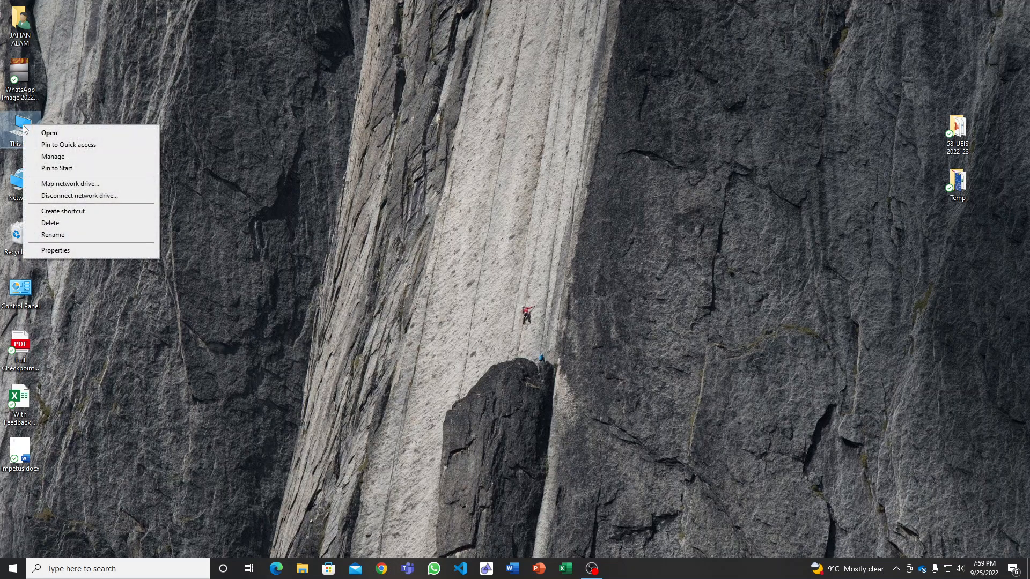
click(60, 158)
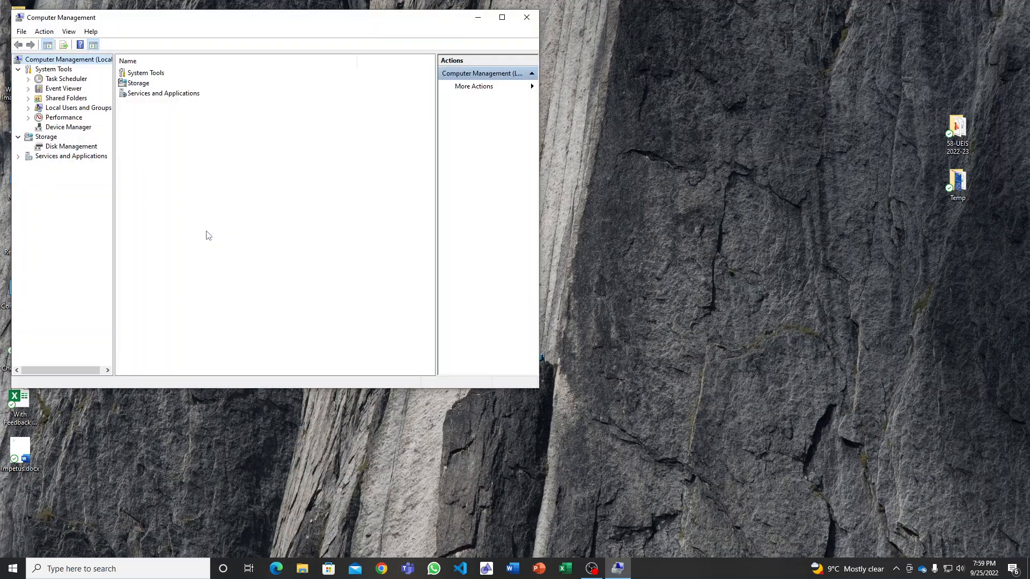
drag(220, 23, 336, 39)
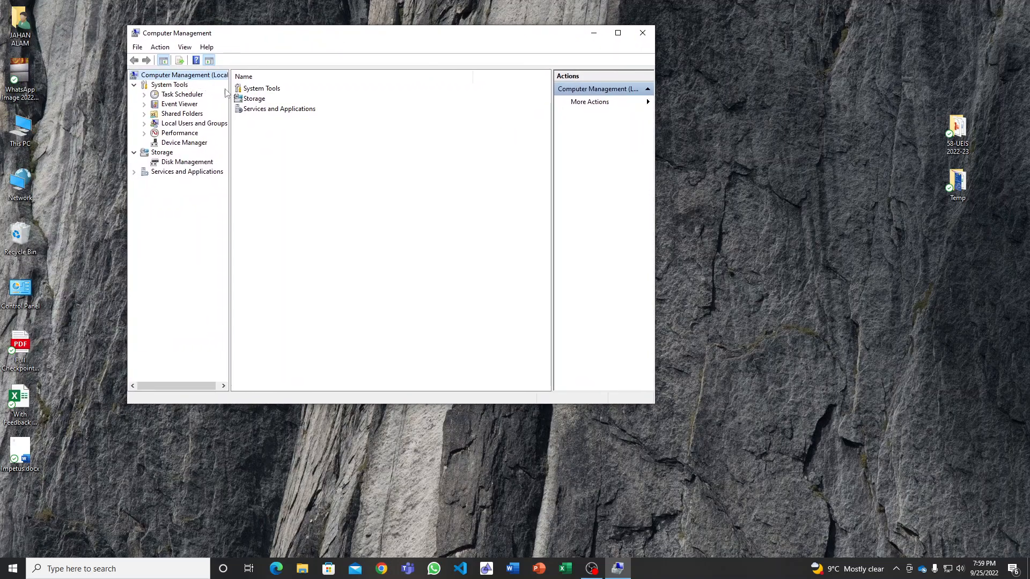
Maximize the Computer Management window and open Disk Management from the Storage category.
double_click(254, 99)
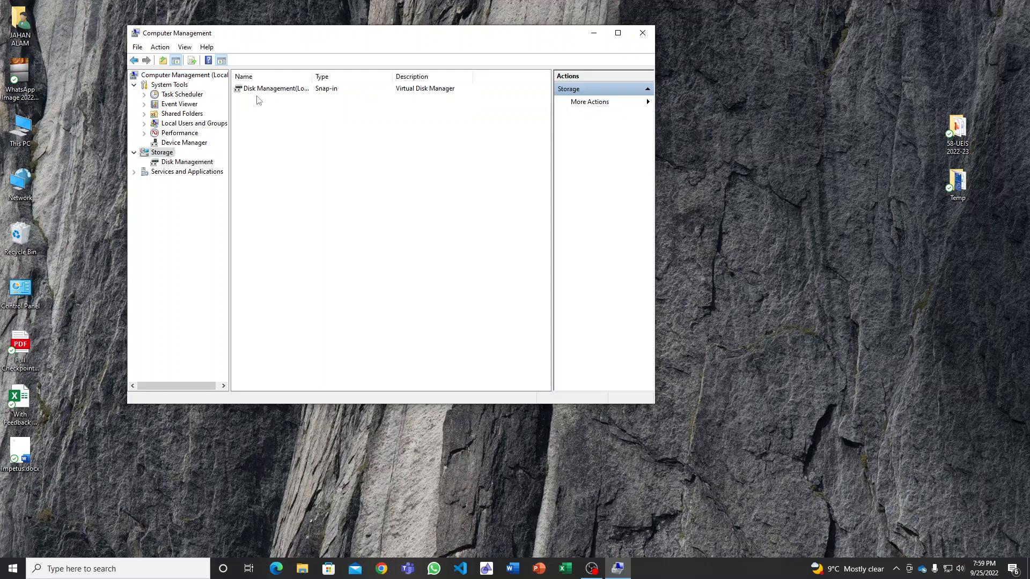
double_click(363, 40)
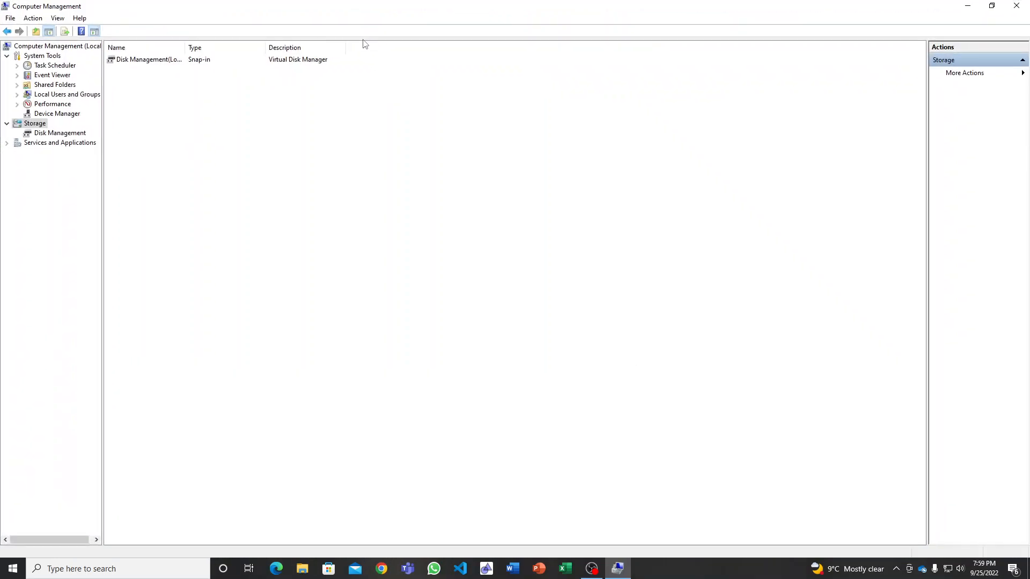
double_click(150, 60)
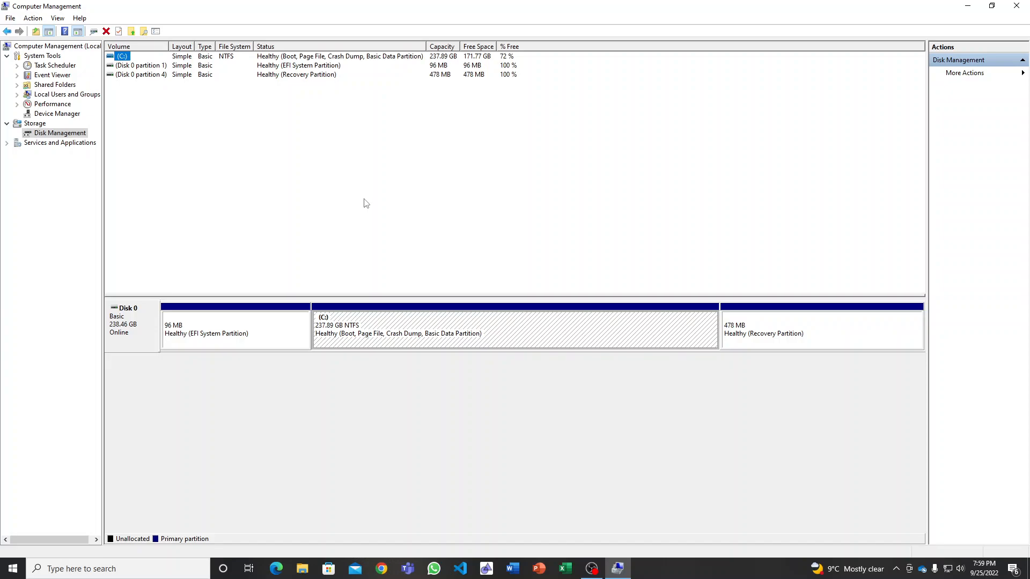
Shrink the C: volume on Disk 0 by 108542 MB.
click(800, 332)
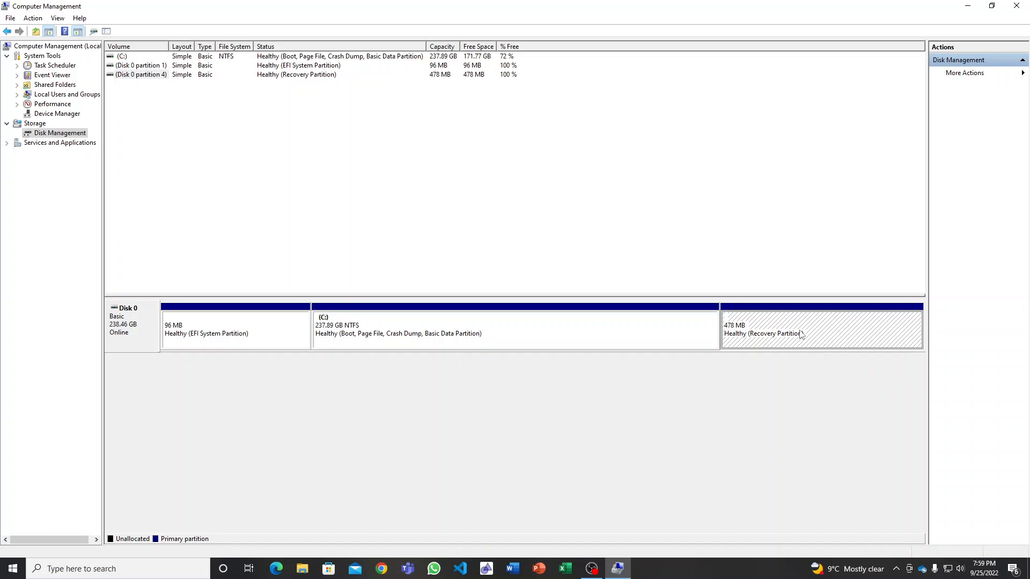
click(215, 336)
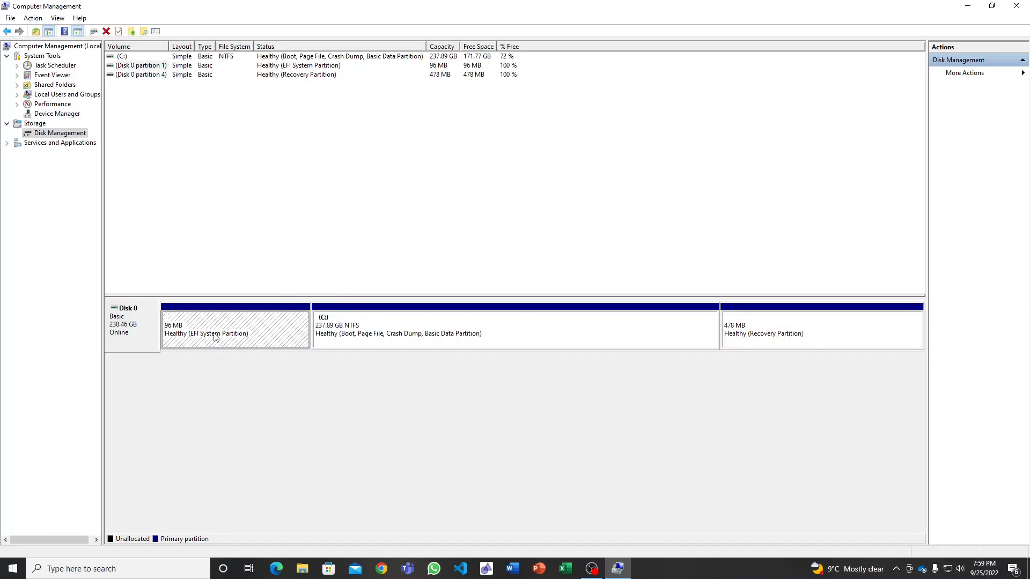
click(418, 332)
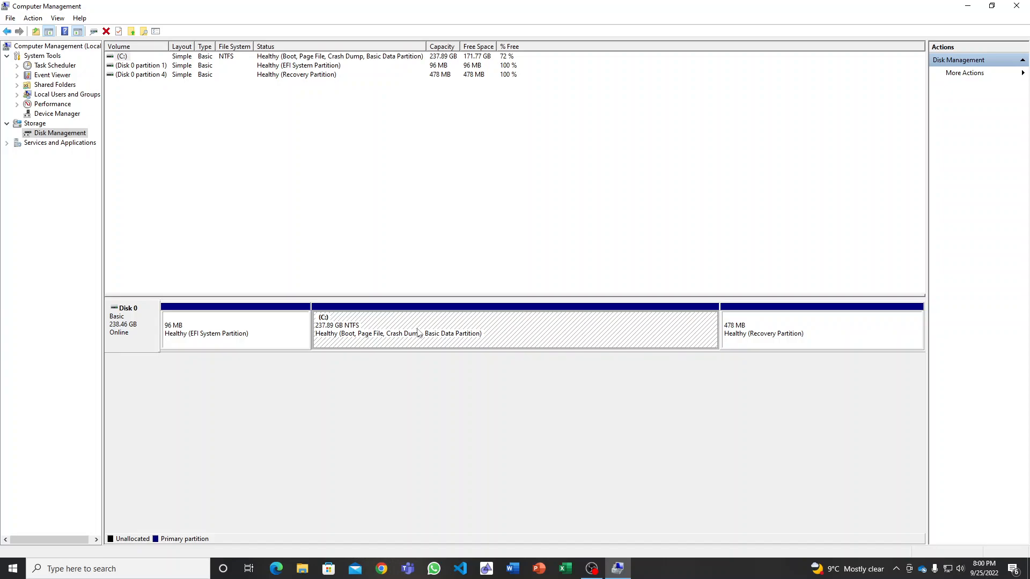
right_click(418, 331)
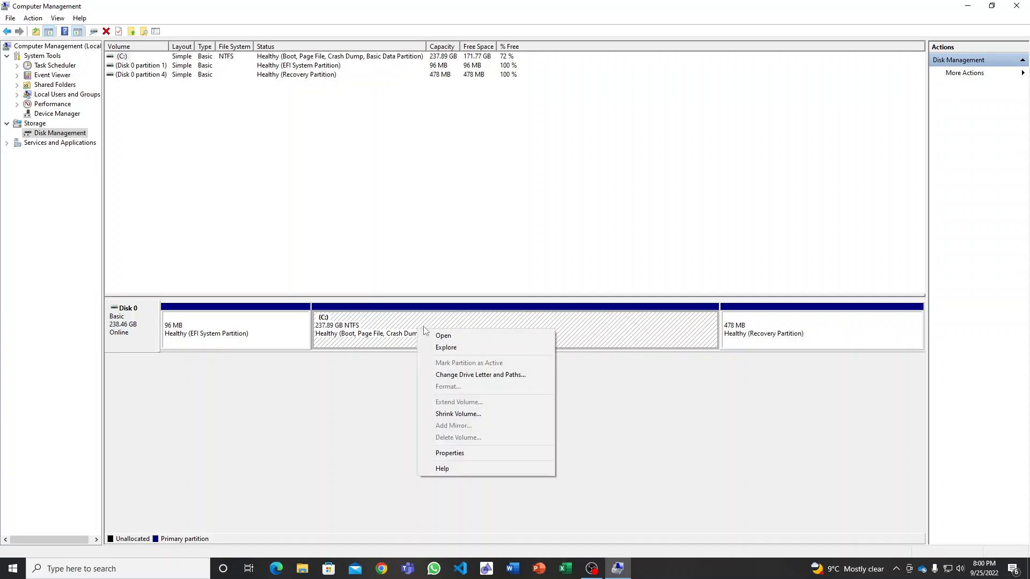
click(459, 414)
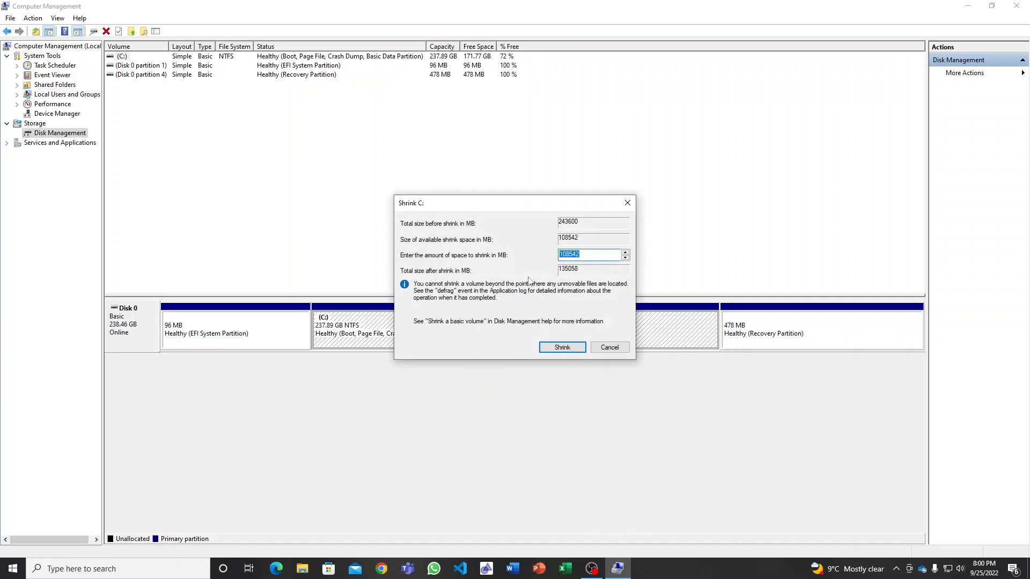
drag(571, 203, 541, 186)
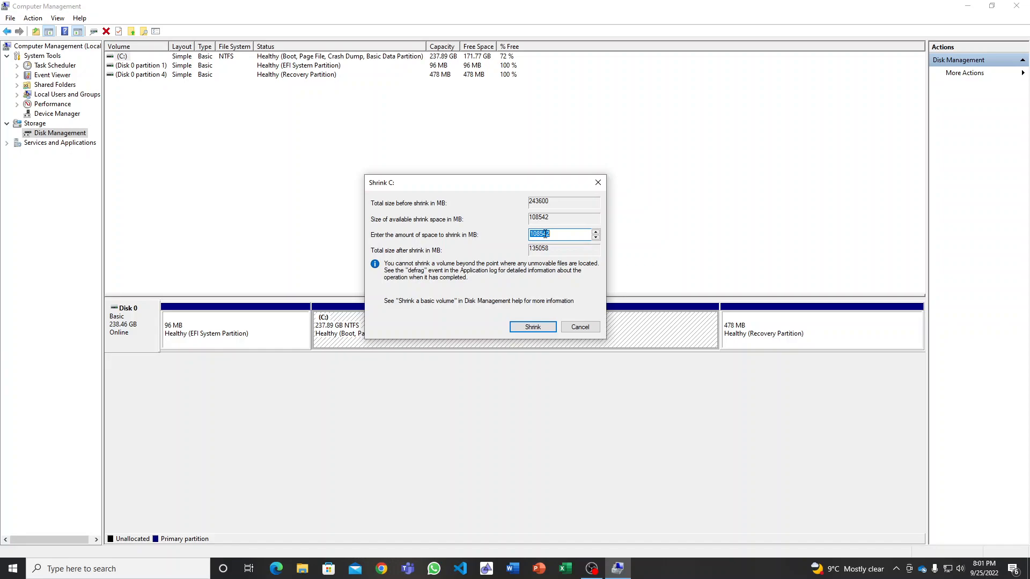
click(532, 328)
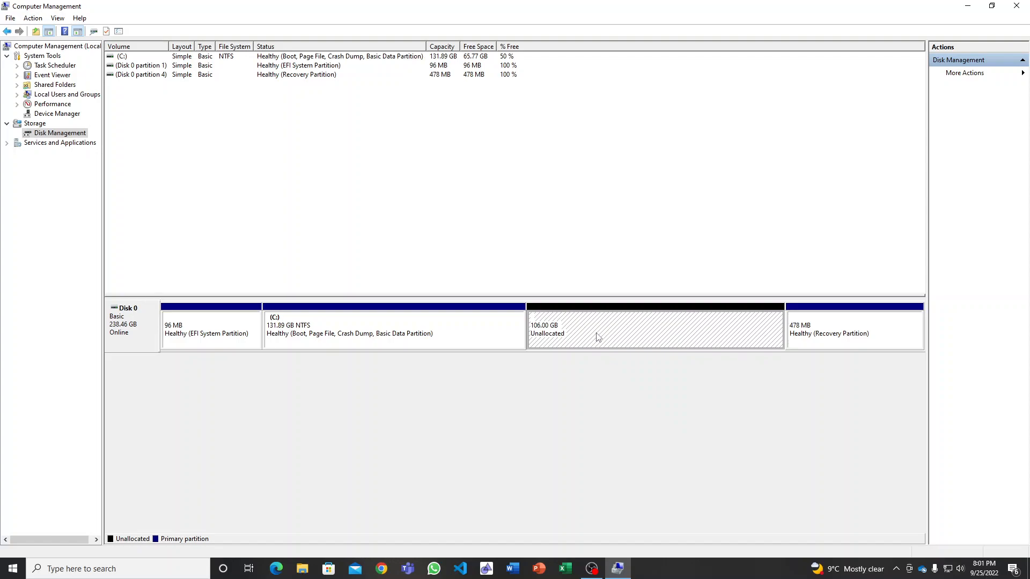
Check the drives shown in This PC in File Explorer, and return to Computer Management.
click(968, 8)
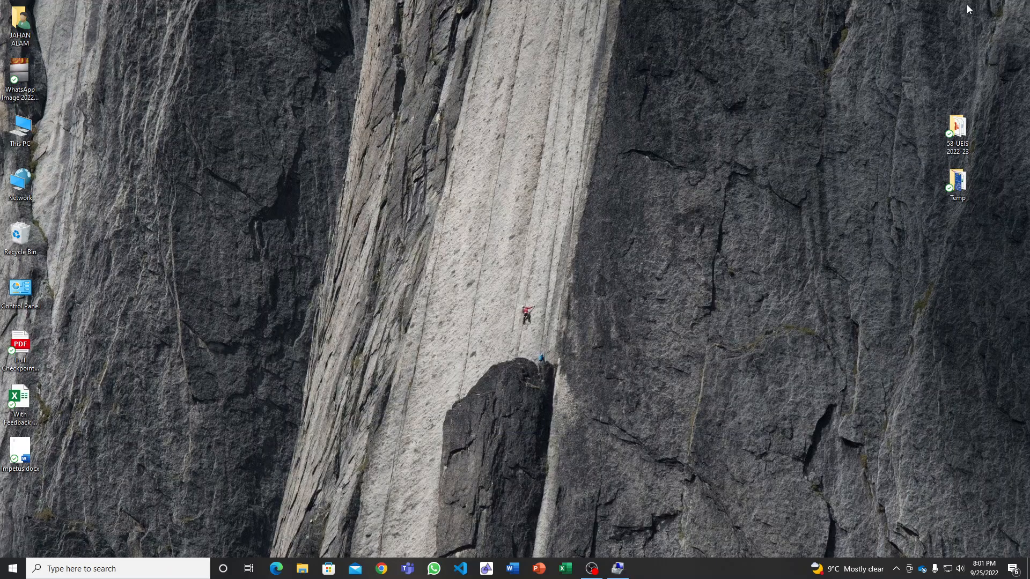
double_click(19, 128)
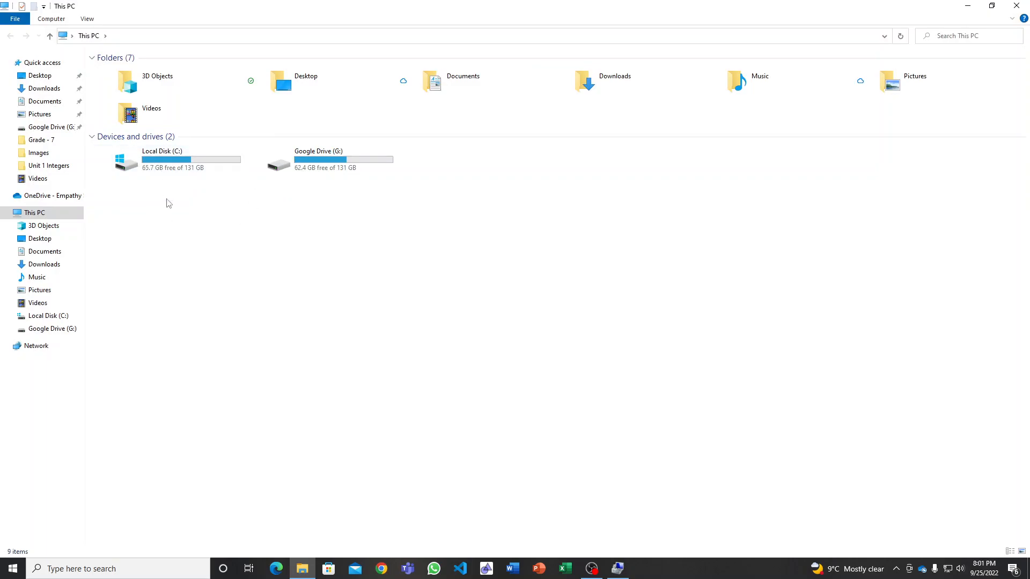
click(617, 569)
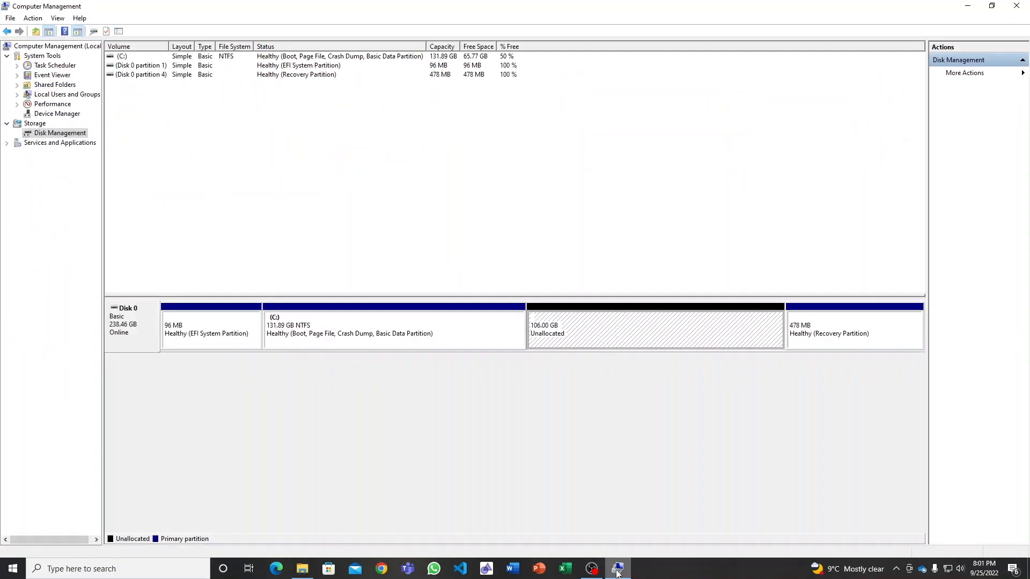
Set up a new simple volume of 108542 MB on the unallocated space and assign it drive letter D.
right_click(592, 330)
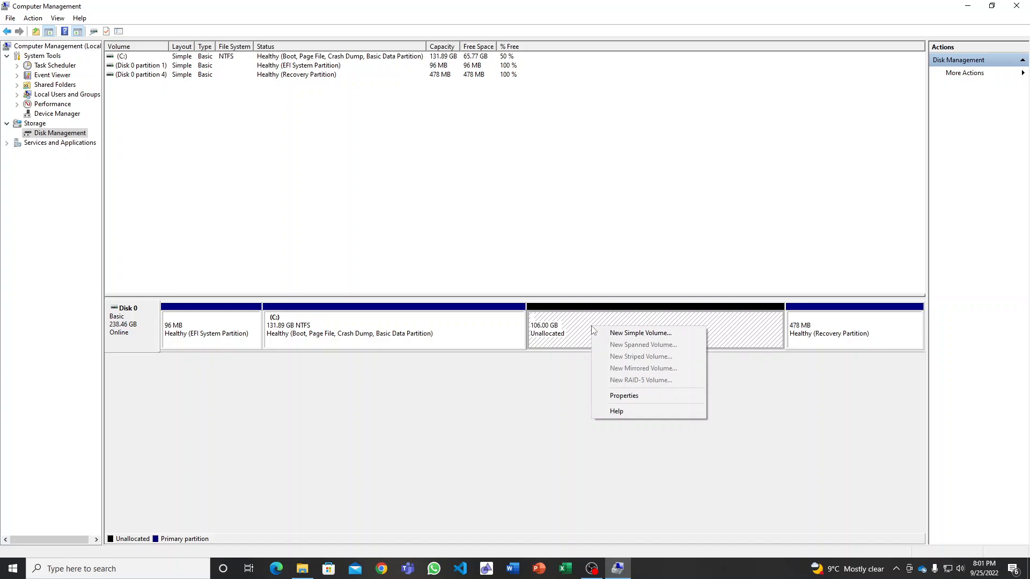
click(623, 335)
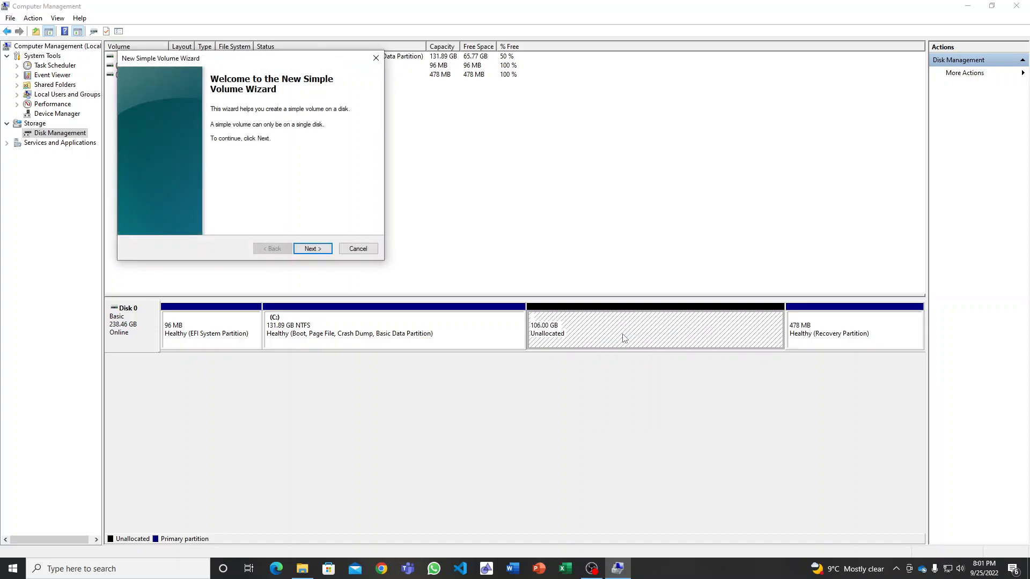
click(316, 250)
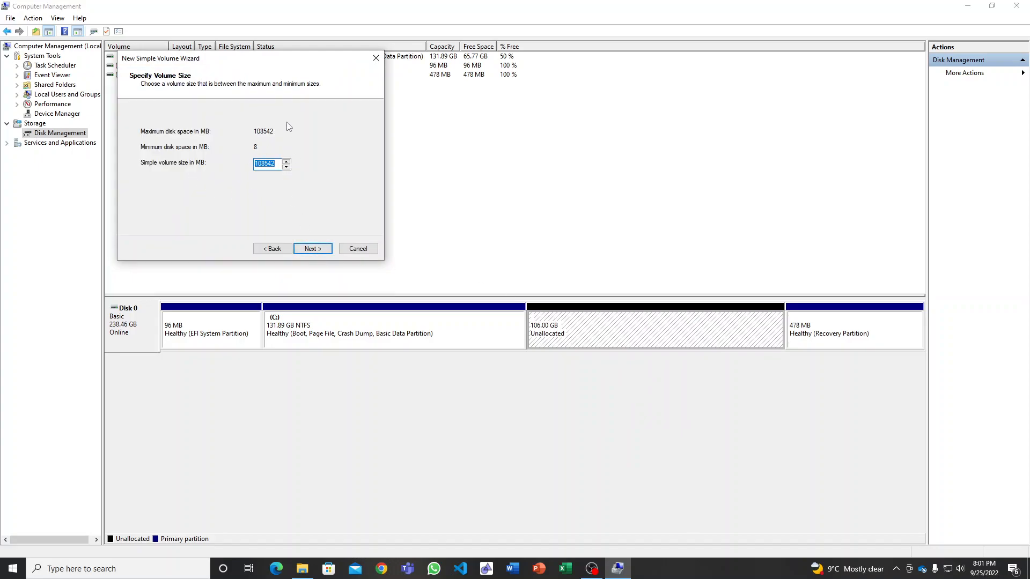
click(308, 250)
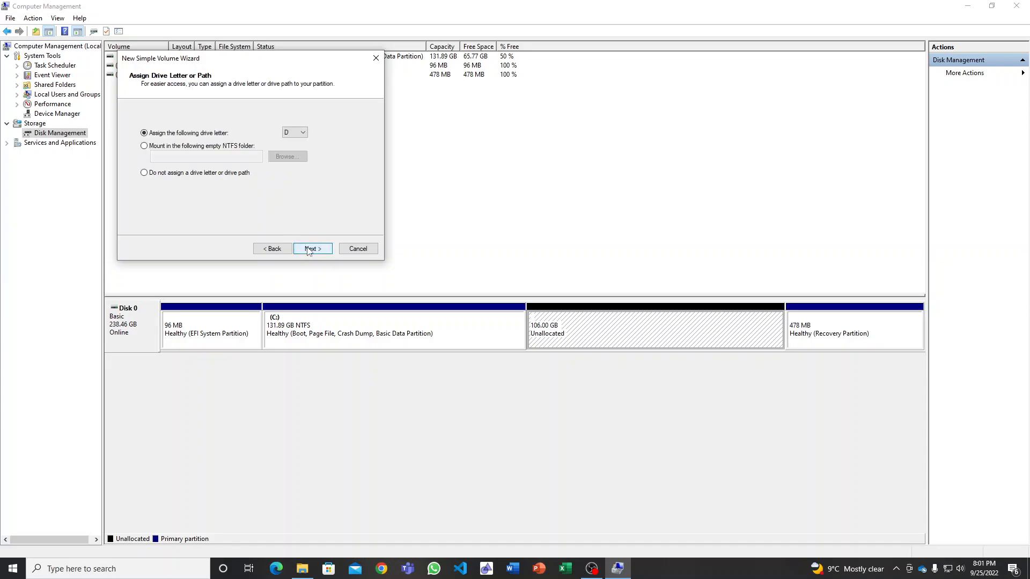
click(301, 134)
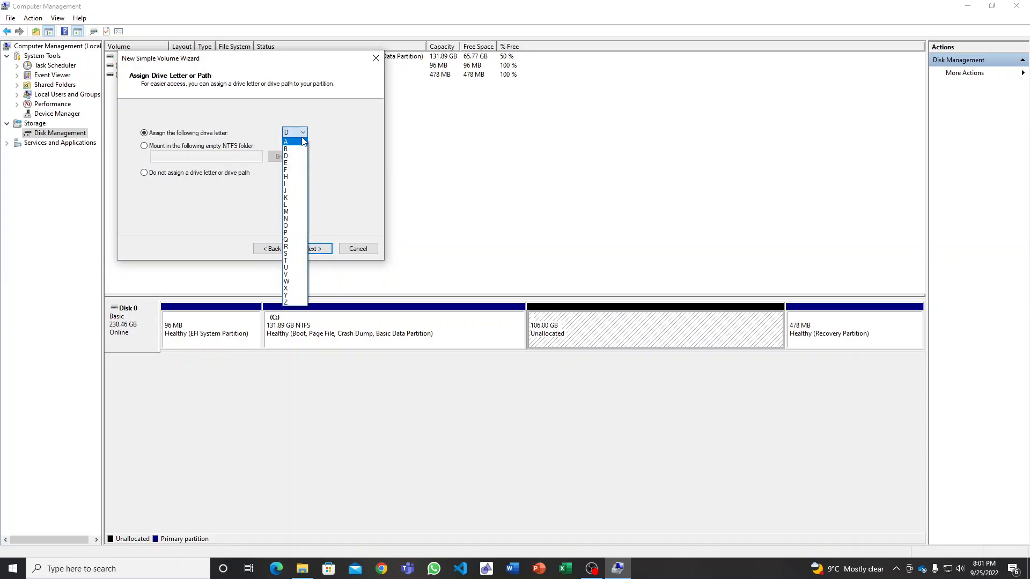
click(303, 135)
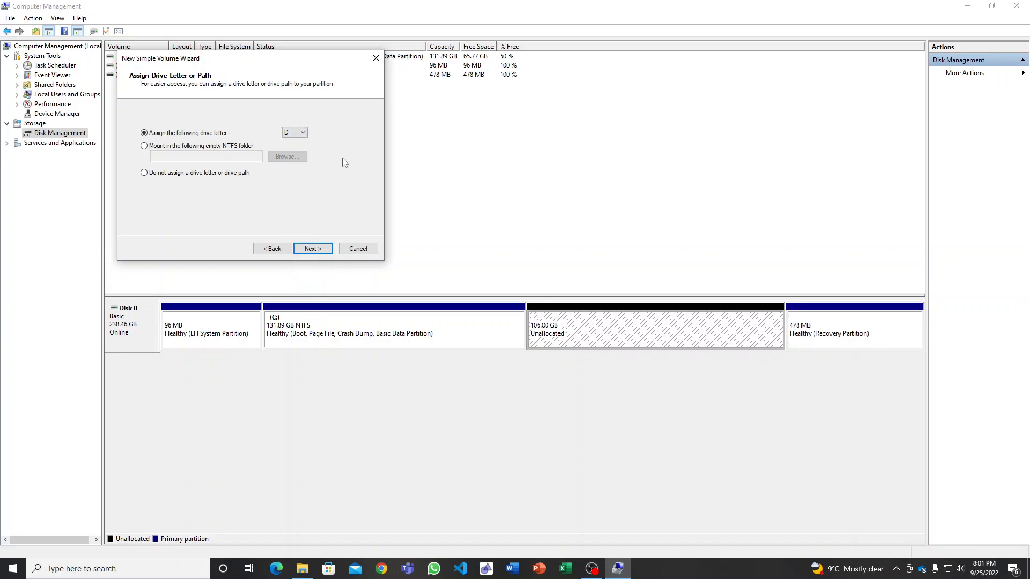
click(312, 250)
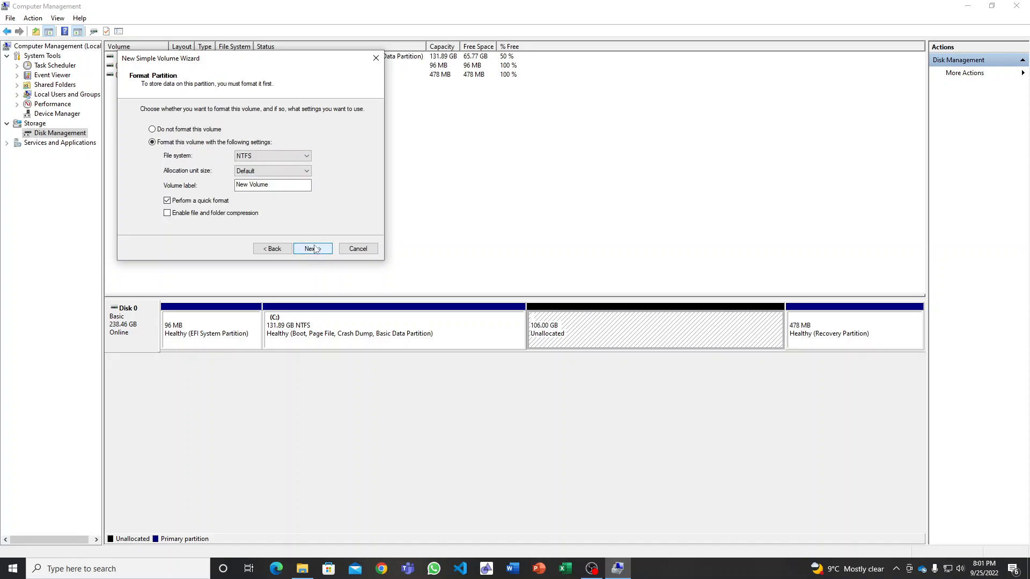
Label the new volume Data, create it with a quick NTFS format, and close Computer Management.
drag(276, 186, 221, 186)
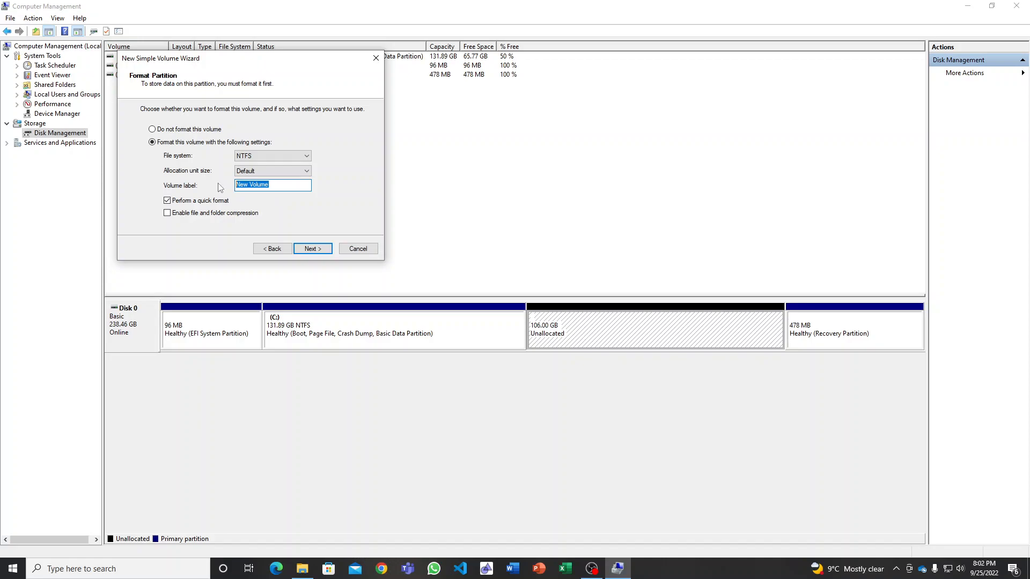
text(DAta)
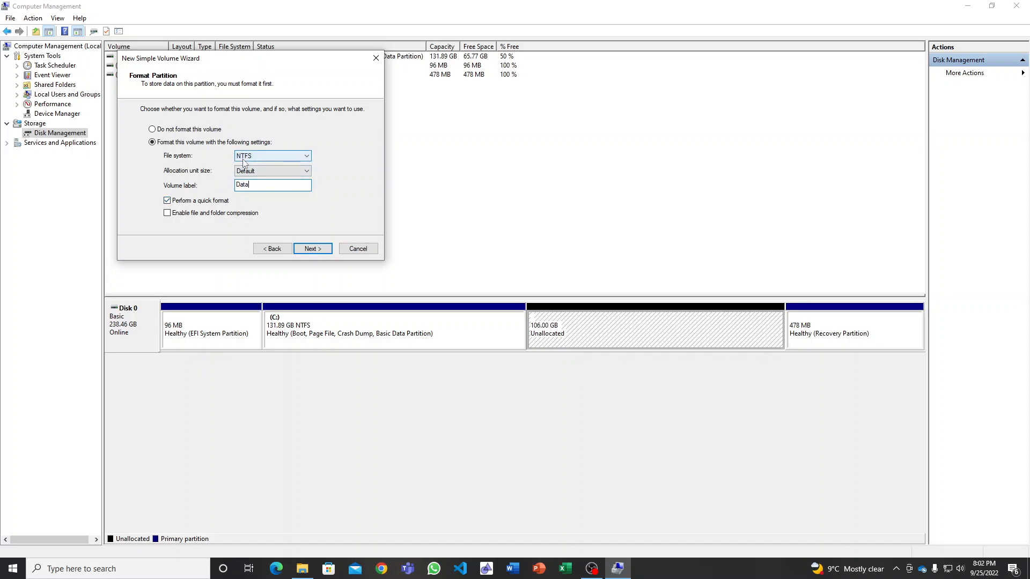
click(274, 156)
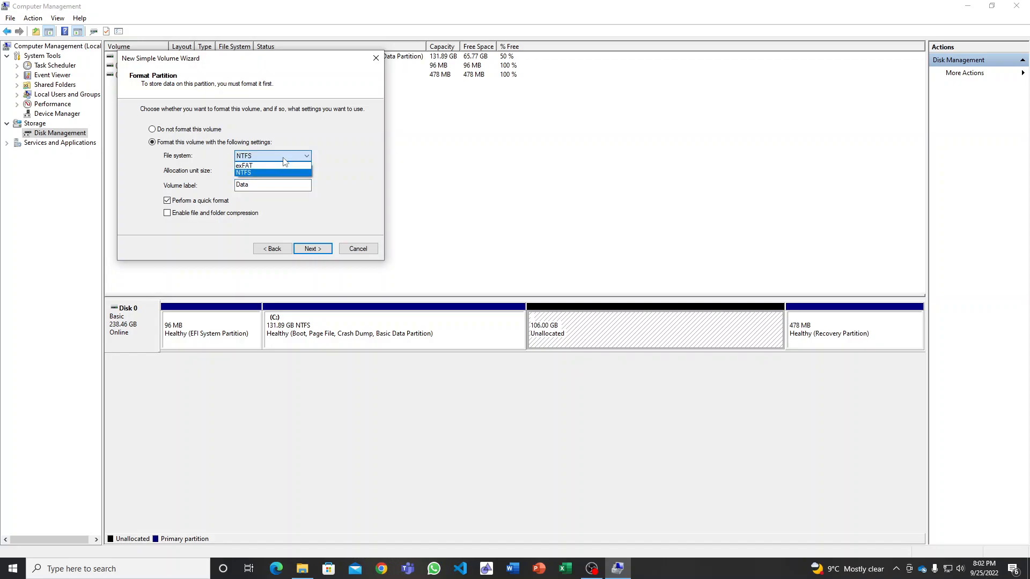
click(282, 156)
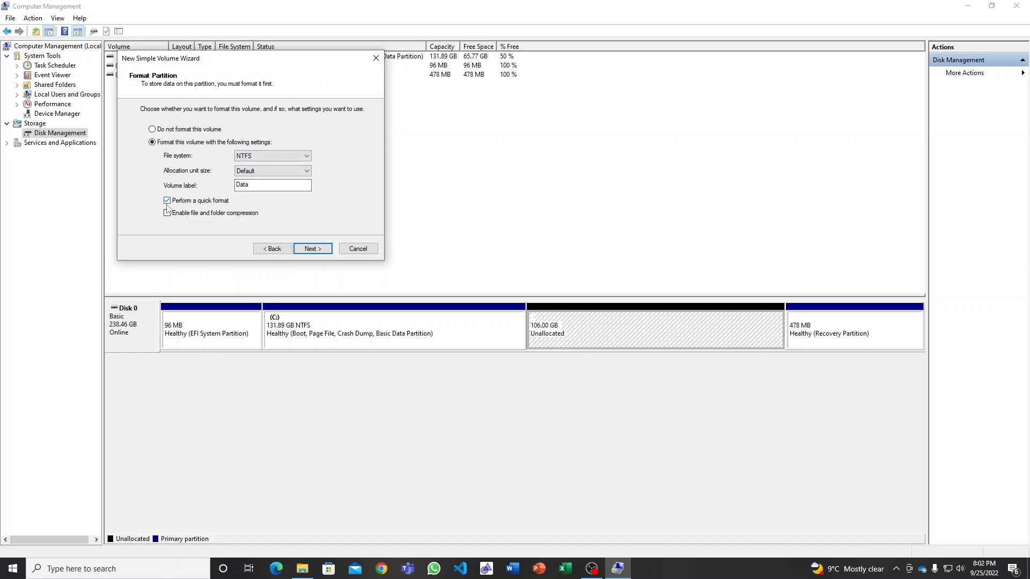
click(312, 250)
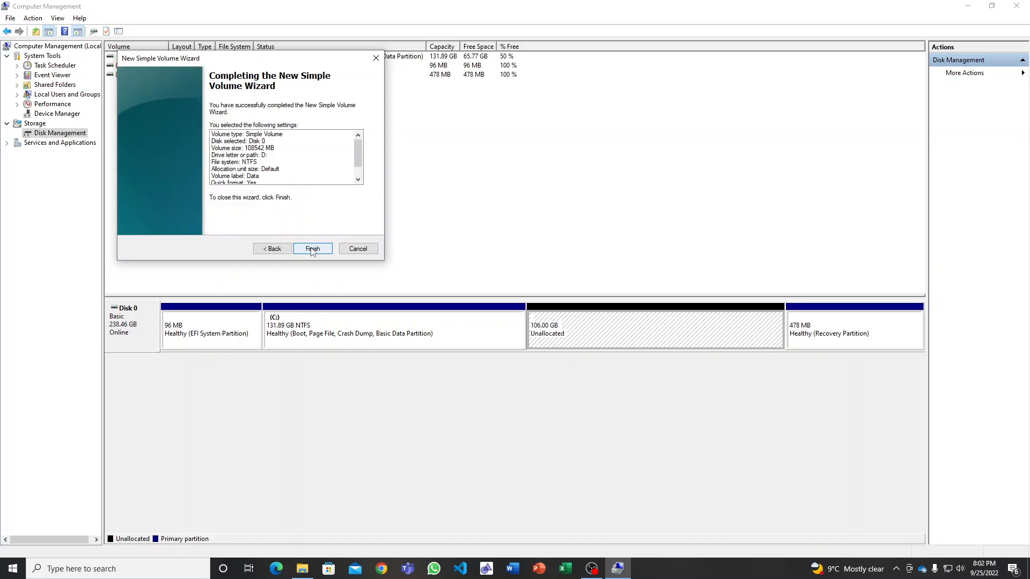
click(312, 249)
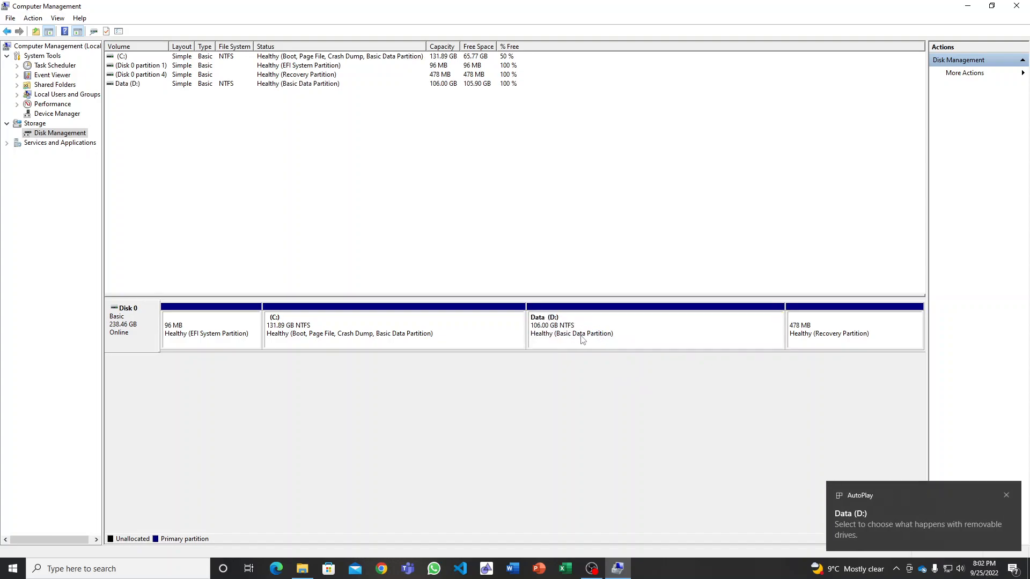
click(1016, 5)
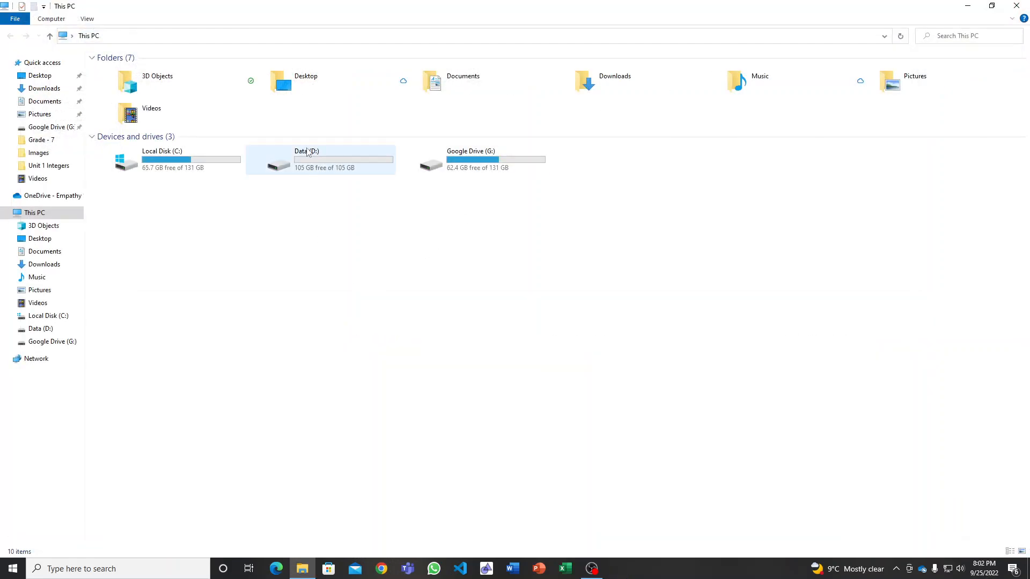